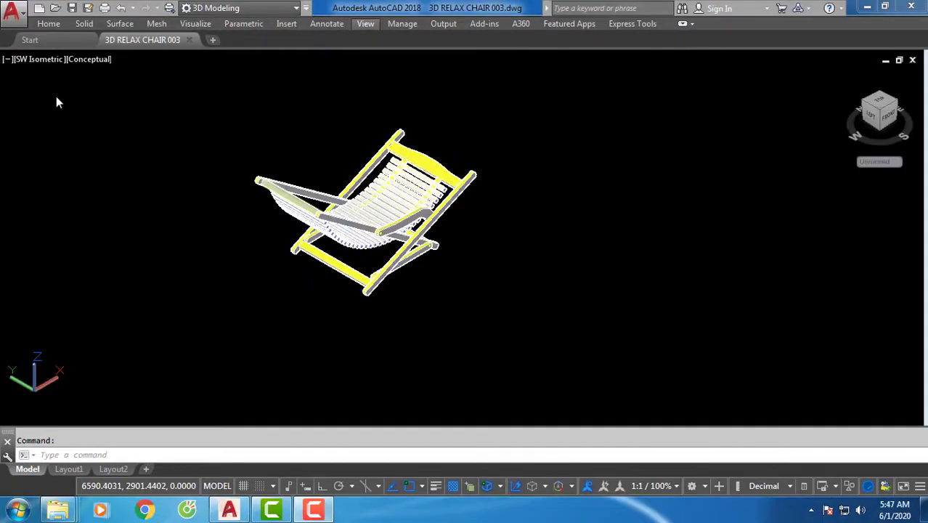
Step: Switch the chair model back to the preset SW Isometric view
left_click(35, 62)
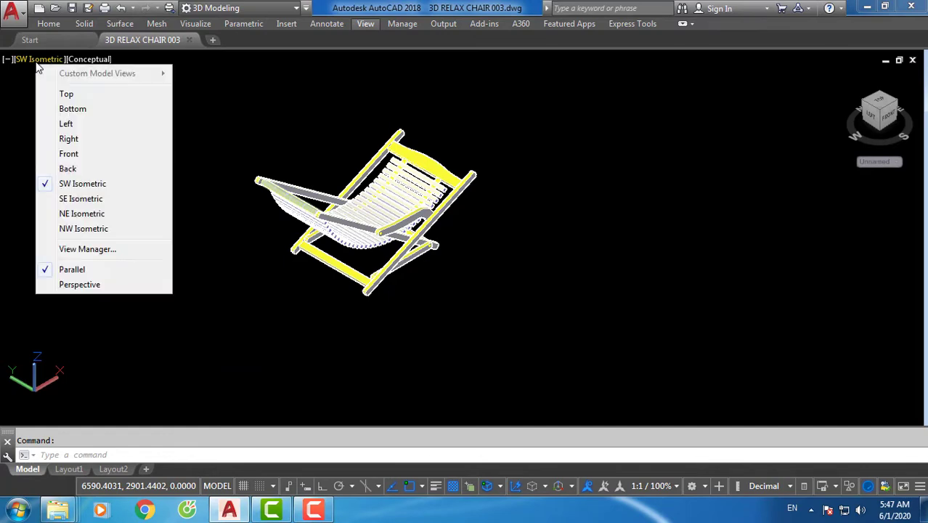
left_click(74, 188)
type("o")
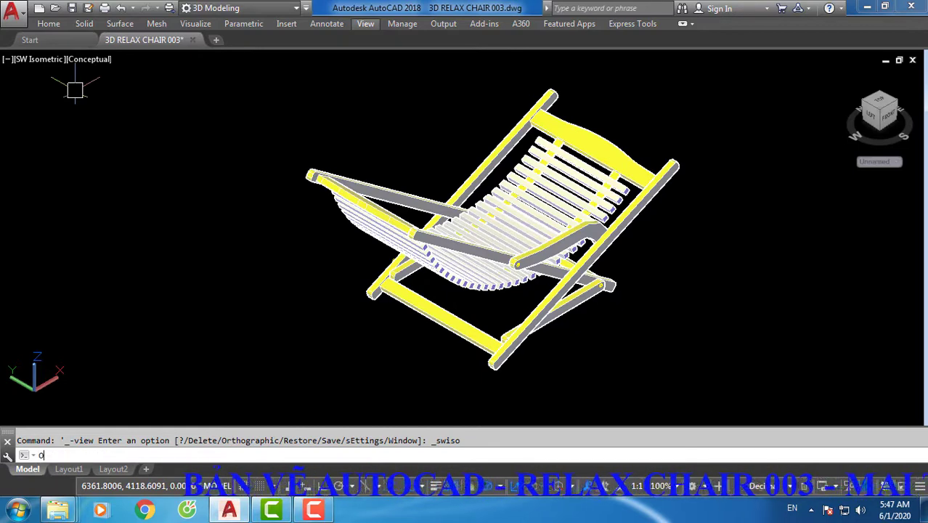
Step: Start free orbiting with ORBIT, turn the chair slightly and zoom in on it
type("RBIT")
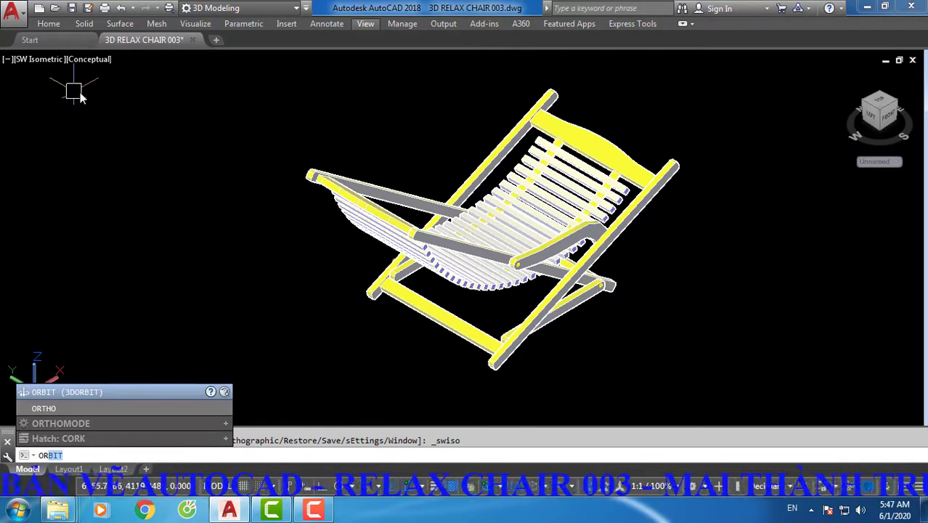
key("Return")
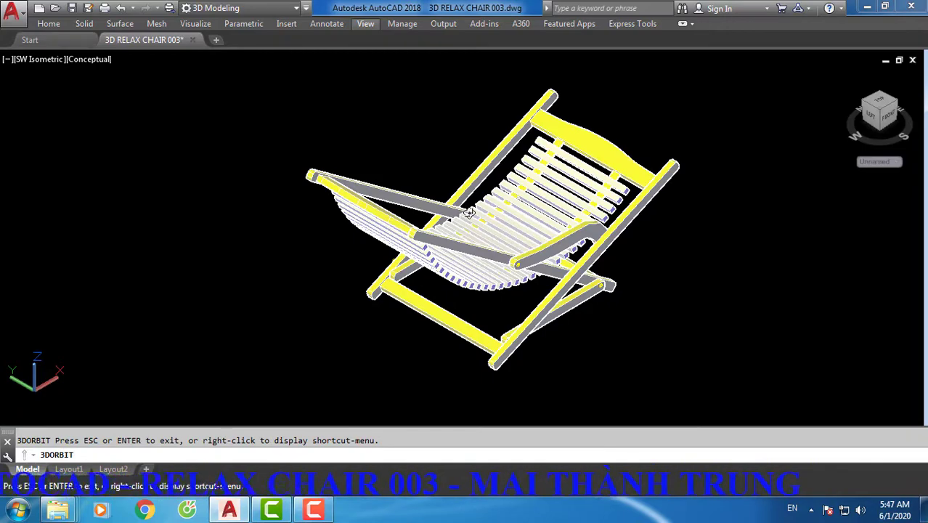
mouse_move(531, 289)
left_mouse_down()
mouse_move(392, 300)
mouse_move(514, 300)
mouse_move(481, 296)
mouse_move(461, 278)
left_mouse_up()
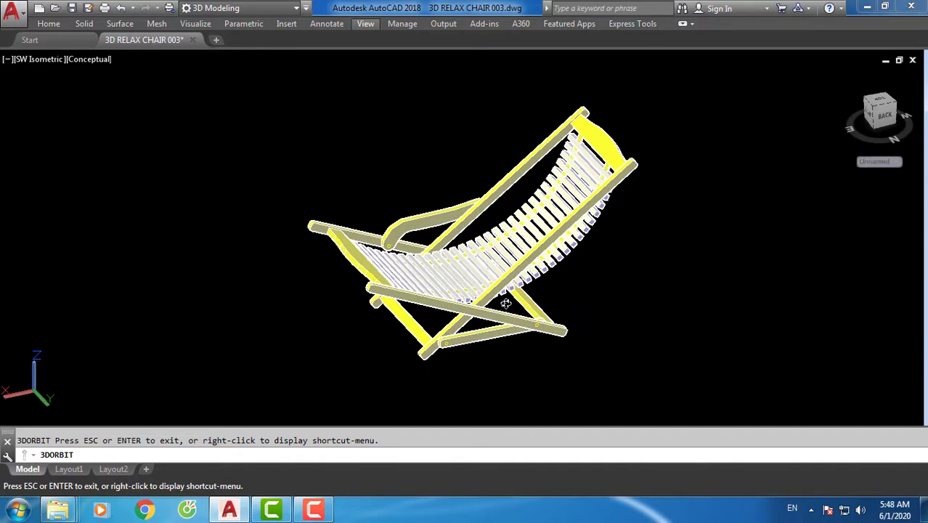
scroll(491, 305, "up", 2)
scroll(497, 309, "up", 3)
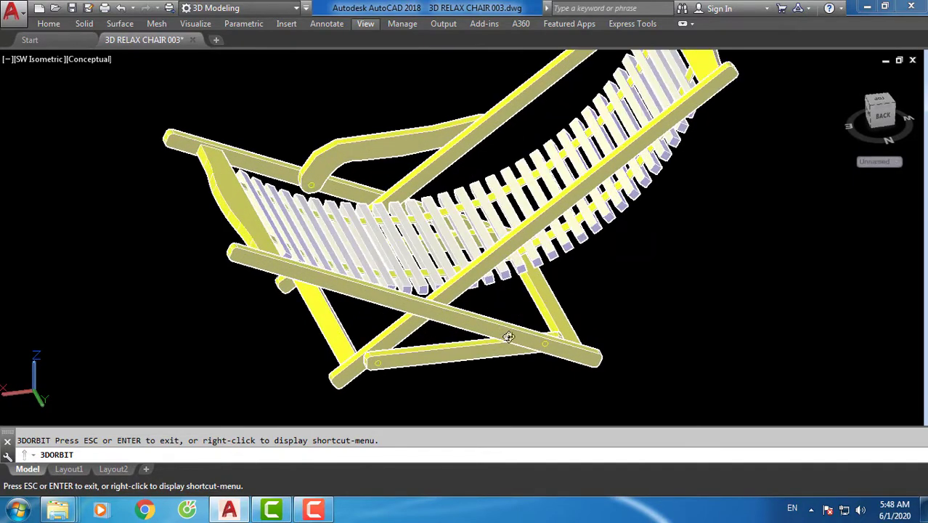
Step: Rotate the enlarged chair through several angles, ending with a view of its underside
left_click_drag(494, 339, 476, 339)
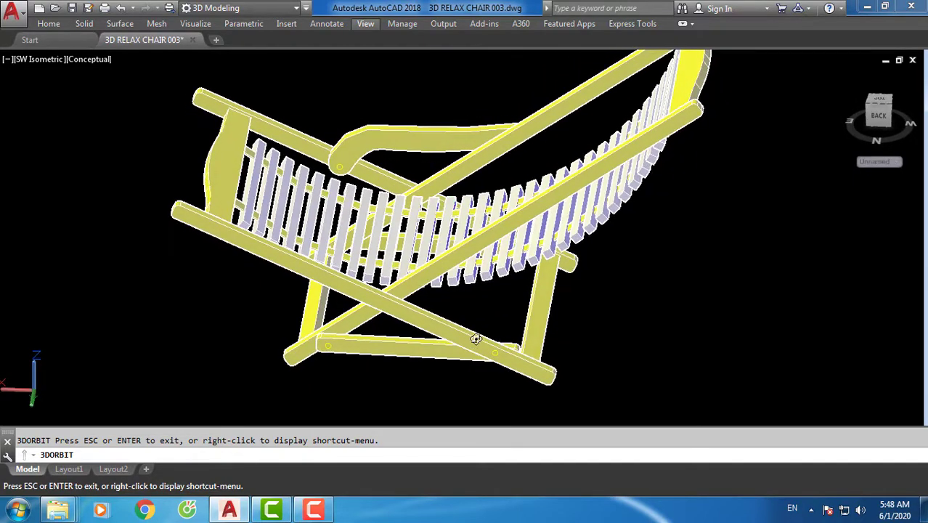
left_click_drag(531, 314, 443, 319)
left_click_drag(503, 321, 431, 323)
left_click_drag(500, 323, 414, 314)
left_click_drag(197, 192, 195, 187)
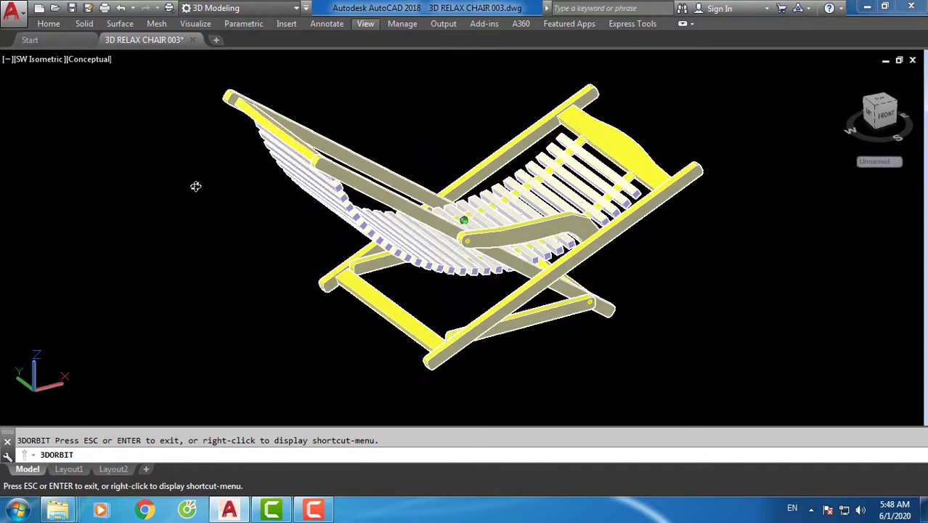
left_click_drag(174, 106, 189, 94)
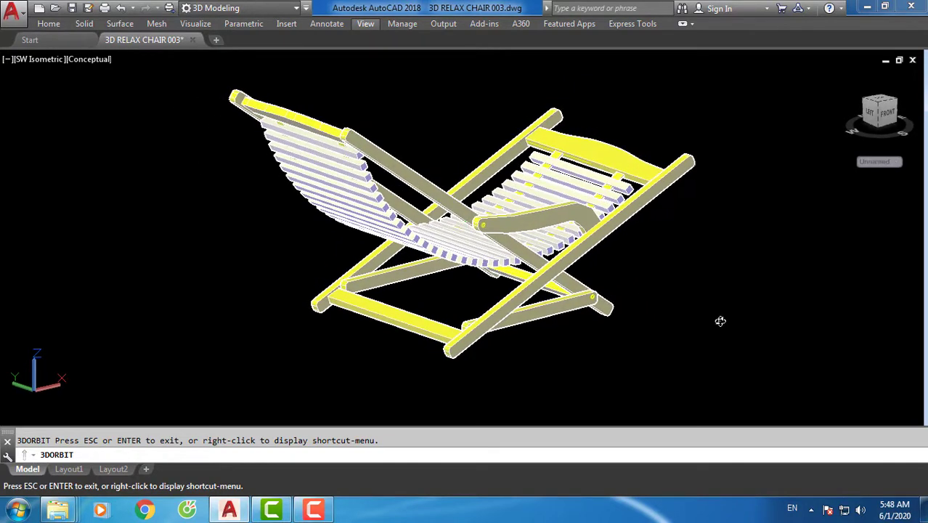
mouse_move(720, 321)
left_mouse_down()
mouse_move(701, 342)
mouse_move(765, 331)
mouse_move(661, 345)
mouse_move(644, 358)
mouse_move(613, 325)
left_mouse_up()
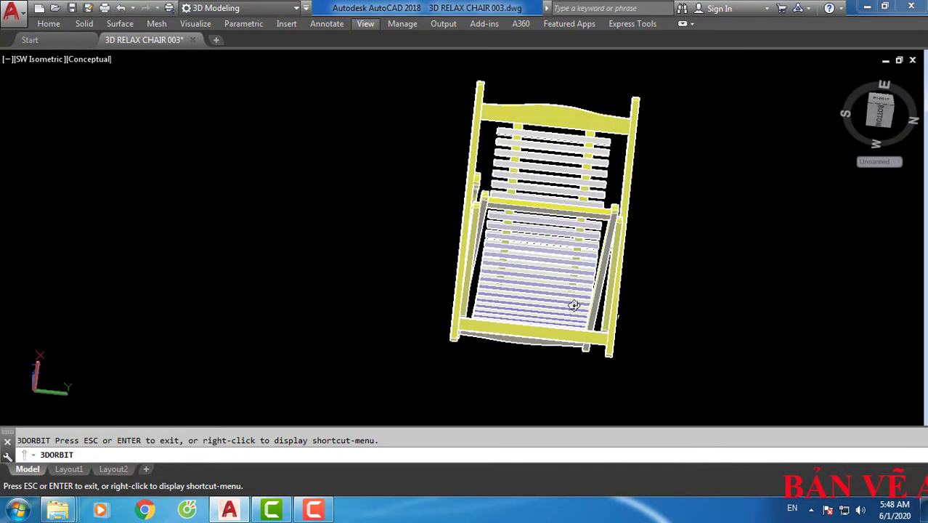
mouse_move(573, 304)
left_mouse_down()
mouse_move(476, 268)
mouse_move(522, 296)
mouse_move(449, 354)
mouse_move(597, 345)
mouse_move(559, 358)
mouse_move(517, 352)
mouse_move(583, 373)
mouse_move(517, 374)
mouse_move(503, 94)
left_mouse_up()
Step: Zoom in close on the top slats of the chair back and tilt the close-up
scroll(503, 95, "up", 1)
scroll(503, 95, "up", 3)
scroll(503, 94, "up", 2)
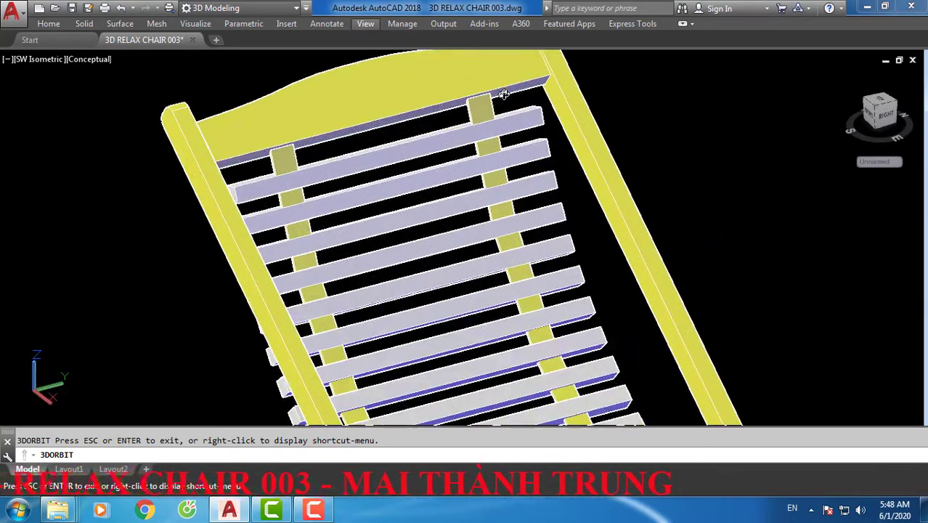
scroll(503, 94, "up", 2)
scroll(449, 91, "up", 2)
scroll(458, 92, "up", 2)
scroll(509, 125, "up", 2)
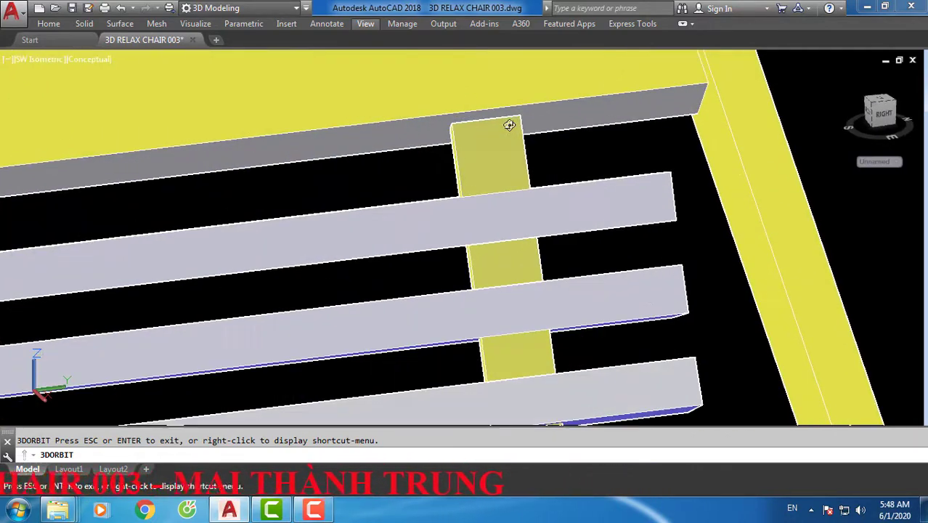
left_click_drag(509, 125, 440, 134)
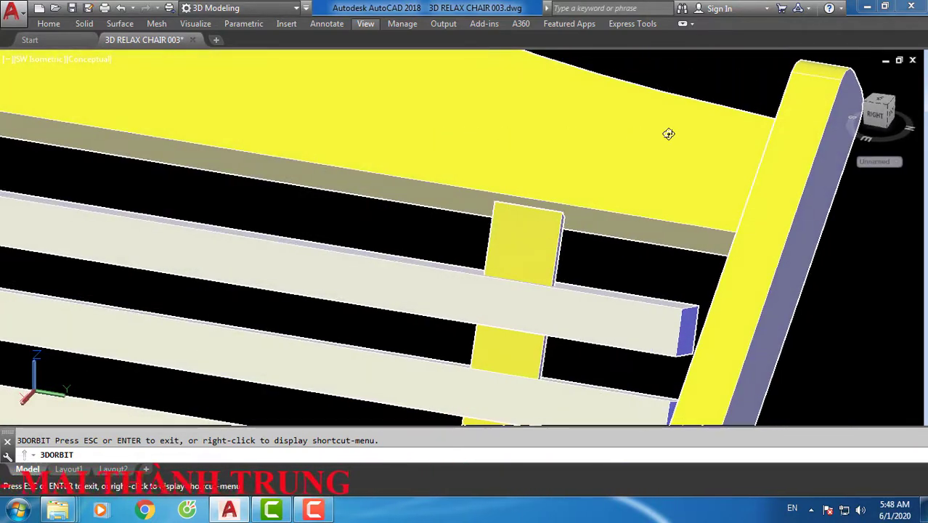
Step: Zoom back out and turn the chair so its slatted back stands upright in view
scroll(667, 133, "down", 3)
mouse_move(585, 218)
left_mouse_down()
mouse_move(571, 251)
mouse_move(785, 209)
left_mouse_up()
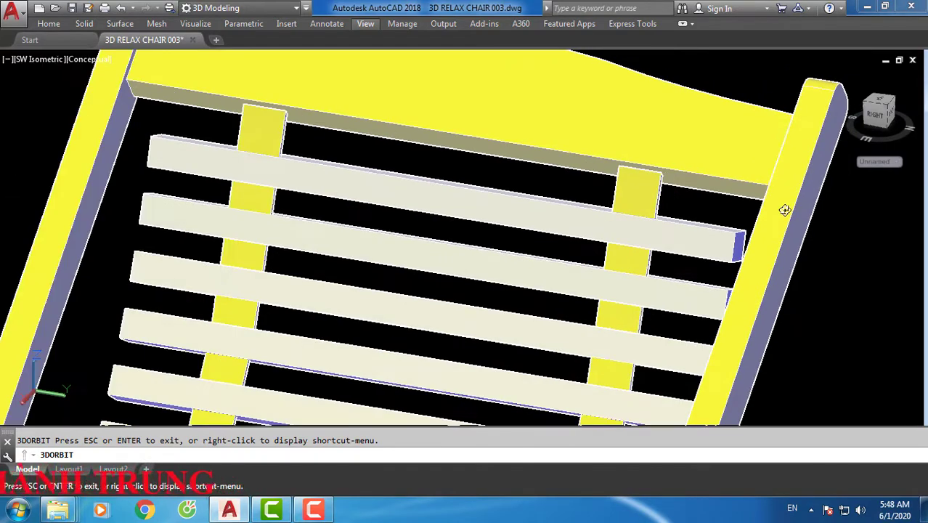
scroll(316, 132, "down", 3)
mouse_move(316, 132)
left_mouse_down()
mouse_move(321, 158)
mouse_move(352, 178)
mouse_move(377, 145)
mouse_move(262, 271)
mouse_move(289, 280)
mouse_move(334, 238)
mouse_move(348, 272)
mouse_move(331, 296)
mouse_move(411, 116)
mouse_move(370, 225)
mouse_move(319, 276)
mouse_move(307, 285)
mouse_move(251, 266)
mouse_move(299, 280)
mouse_move(302, 246)
mouse_move(485, 284)
left_mouse_up()
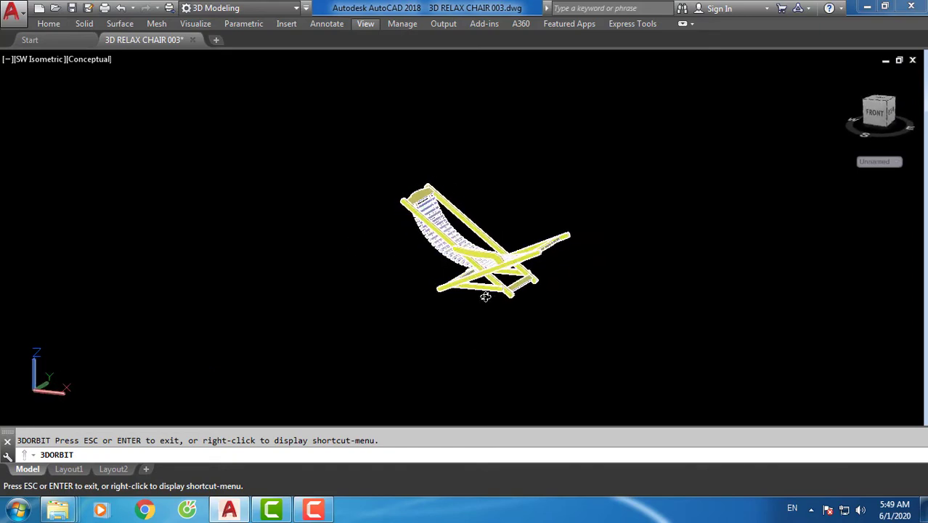
Step: Orbit the chair from a top-down view over the seat into angled side views, then zoom in
mouse_move(482, 282)
left_mouse_down()
mouse_move(428, 265)
mouse_move(438, 213)
mouse_move(543, 155)
mouse_move(476, 220)
mouse_move(536, 203)
mouse_move(408, 199)
mouse_move(418, 232)
mouse_move(381, 211)
mouse_move(378, 242)
left_mouse_up()
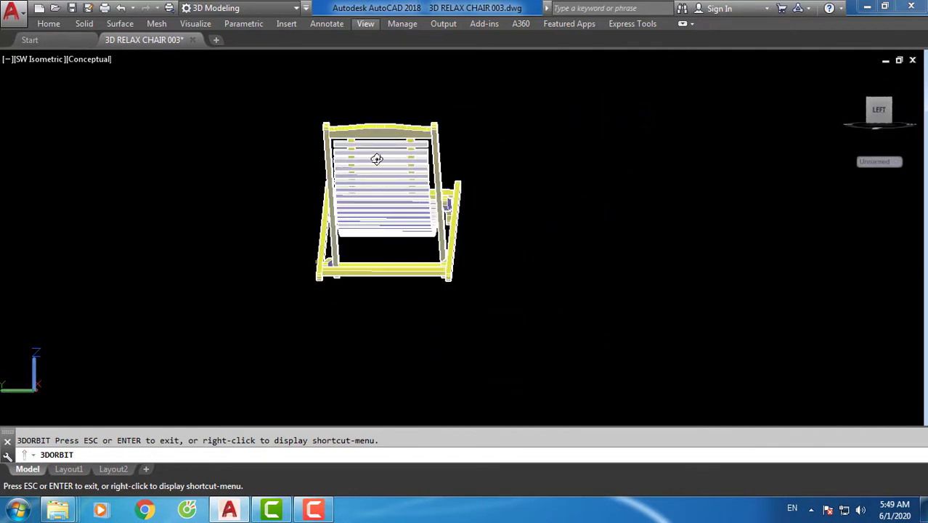
left_click_drag(377, 159, 377, 198)
mouse_move(441, 207)
left_mouse_down()
mouse_move(472, 226)
mouse_move(363, 233)
mouse_move(387, 227)
mouse_move(393, 248)
mouse_move(386, 225)
left_mouse_up()
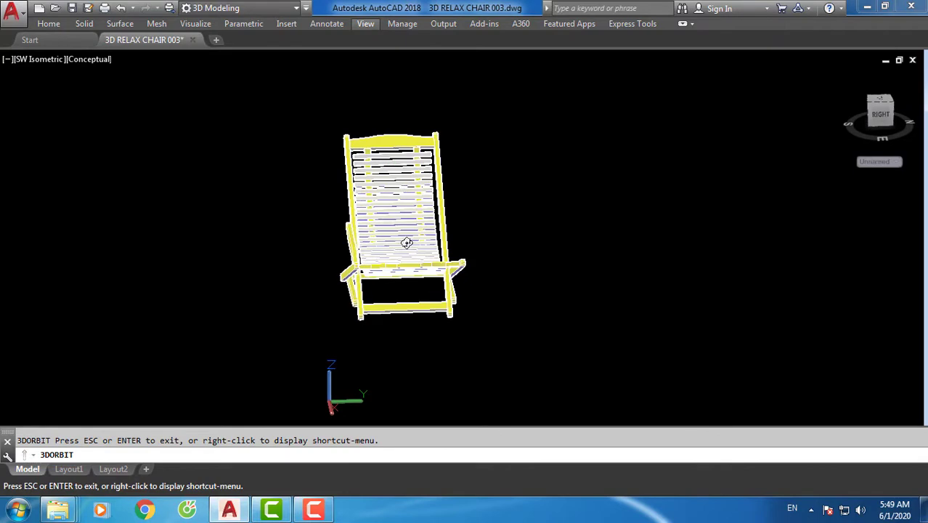
mouse_move(421, 251)
left_mouse_down()
mouse_move(359, 251)
mouse_move(401, 221)
mouse_move(432, 230)
mouse_move(367, 242)
mouse_move(424, 216)
mouse_move(363, 228)
mouse_move(392, 217)
mouse_move(374, 230)
mouse_move(415, 268)
mouse_move(446, 278)
mouse_move(441, 241)
mouse_move(413, 256)
mouse_move(561, 292)
mouse_move(426, 252)
mouse_move(441, 250)
mouse_move(364, 257)
mouse_move(296, 174)
left_mouse_up()
scroll(424, 269, "up", 2)
scroll(425, 275, "up", 2)
scroll(431, 270, "up", 1)
scroll(450, 281, "up", 2)
scroll(461, 287, "up", 1)
scroll(460, 287, "down", 3)
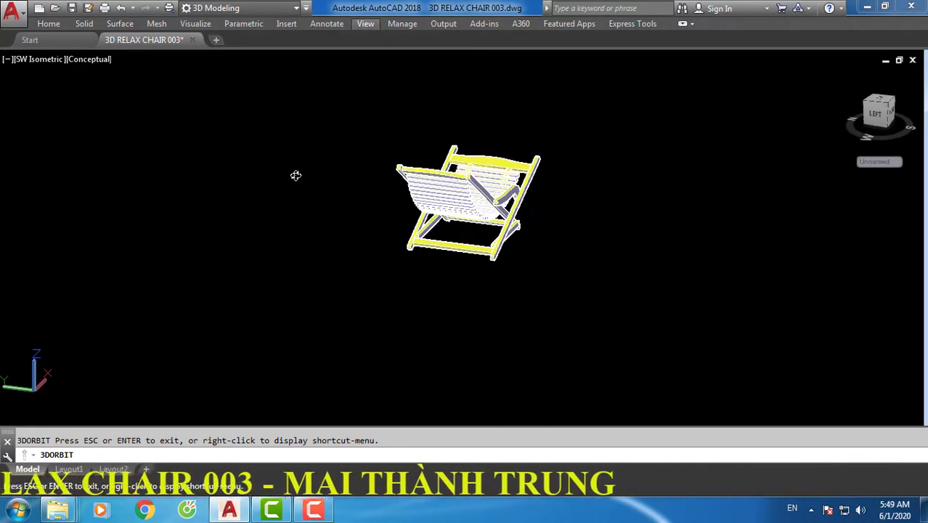
Step: End orbiting, display the chair in 2D Wireframe, and set the SE Isometric view
key("Escape")
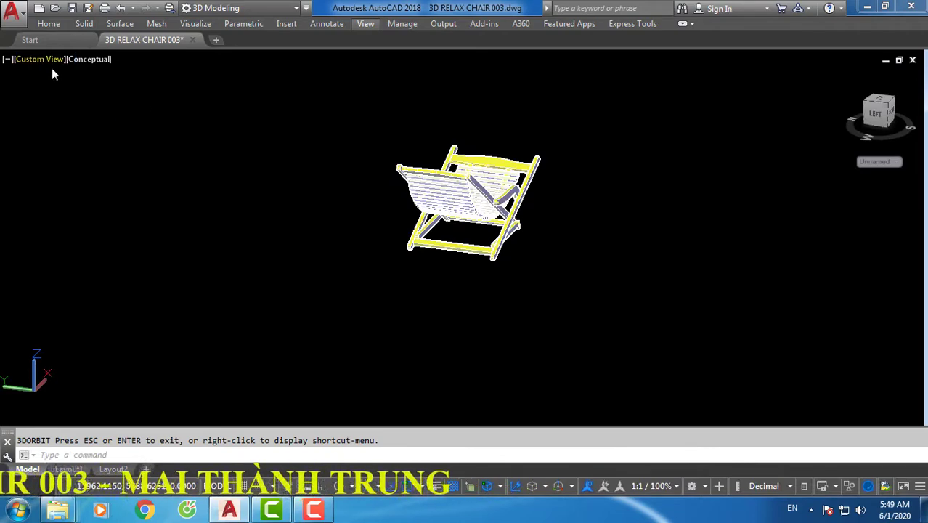
left_click(45, 61)
left_click(78, 169)
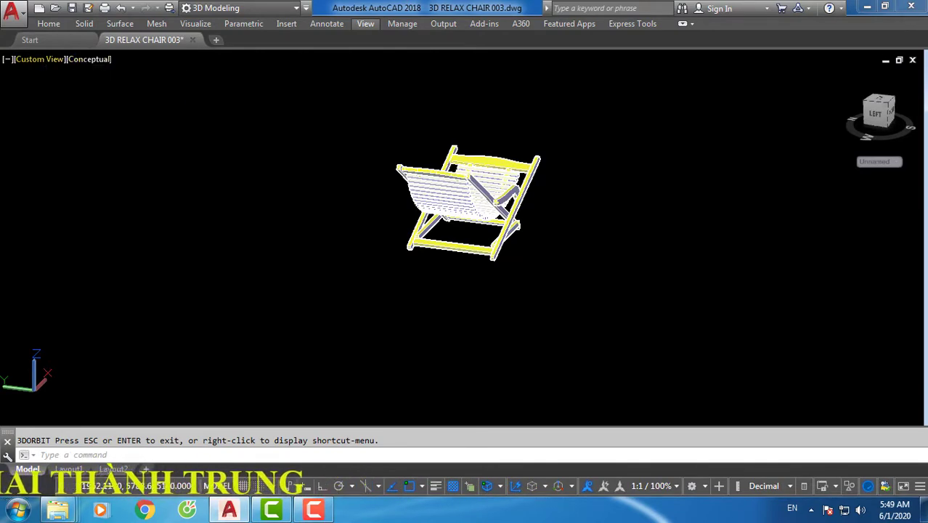
left_click(87, 63)
left_click(118, 93)
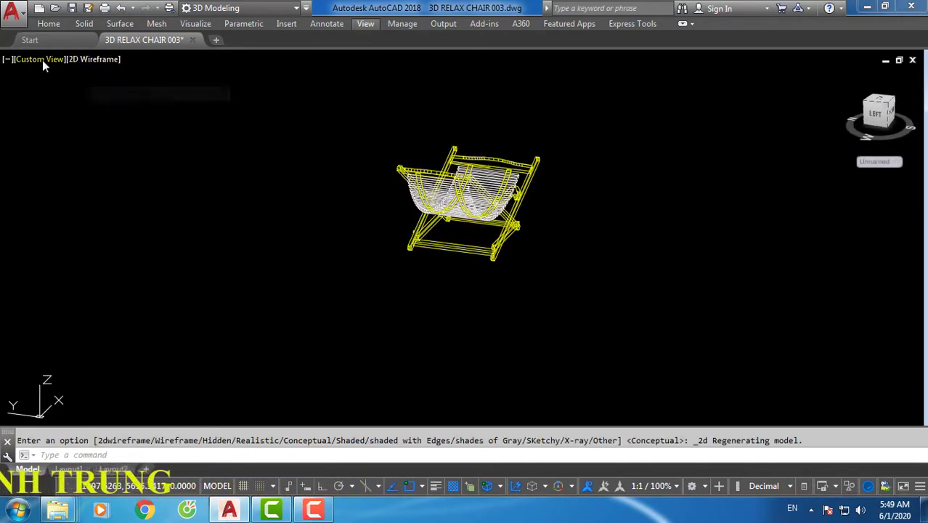
left_click(40, 61)
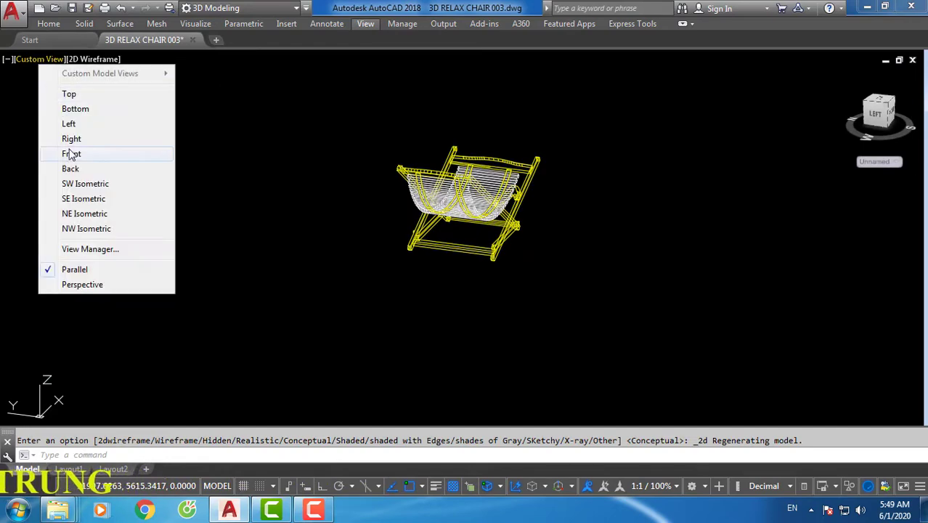
left_click(83, 199)
type("P")
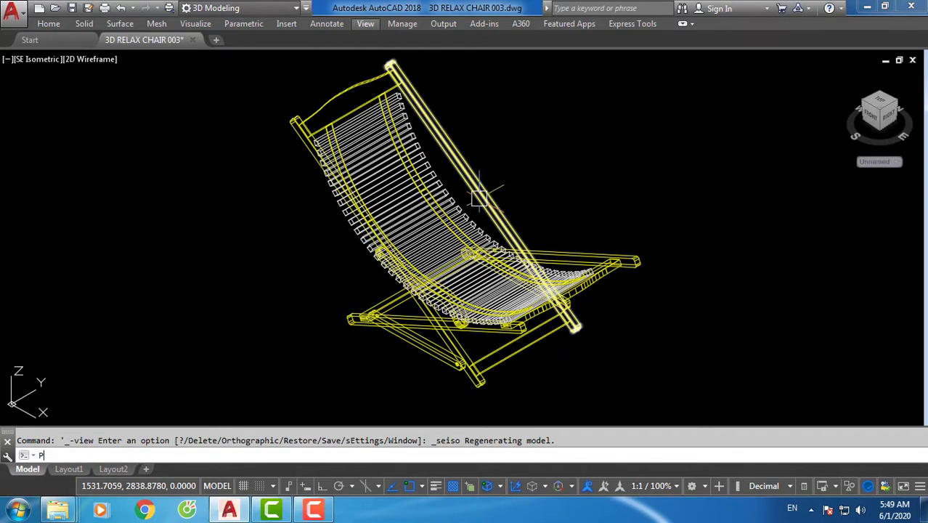
type("u")
key("Return")
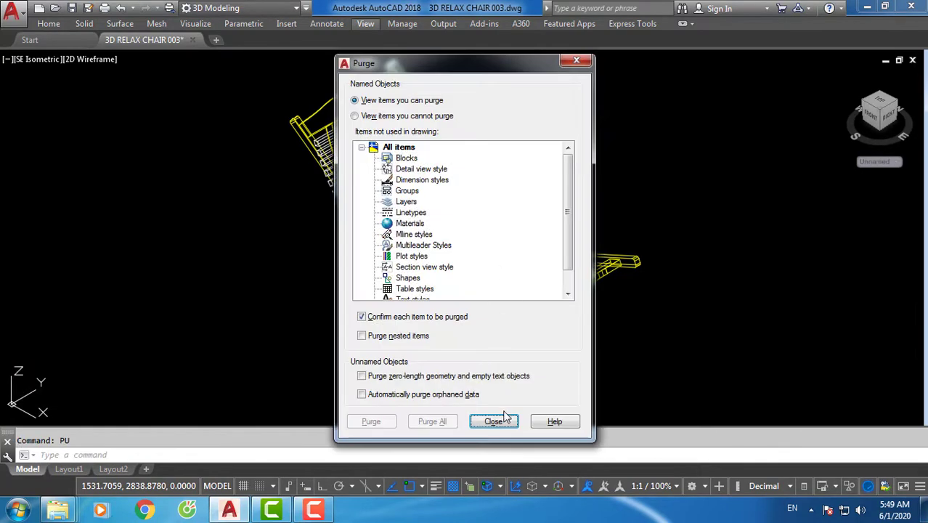
left_click(499, 424)
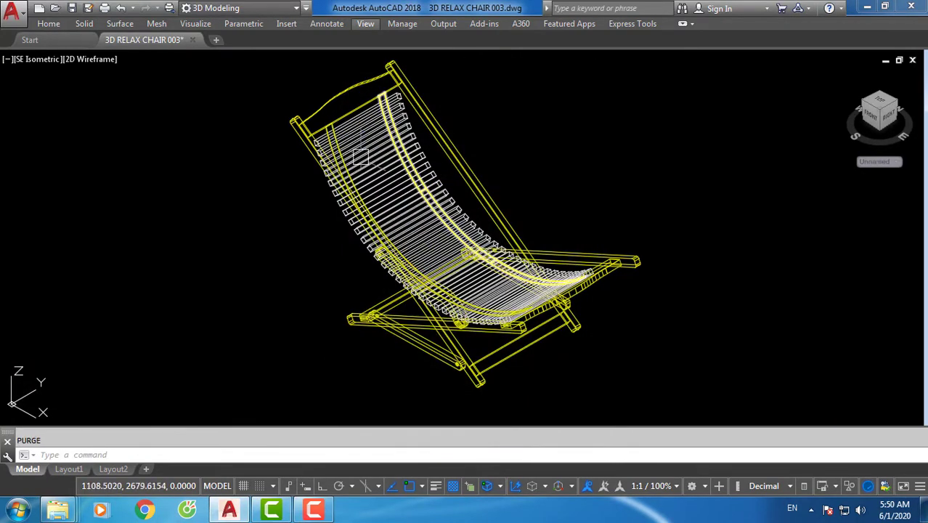
scroll(365, 101, "up", 2)
scroll(364, 100, "down", 2)
type("OR")
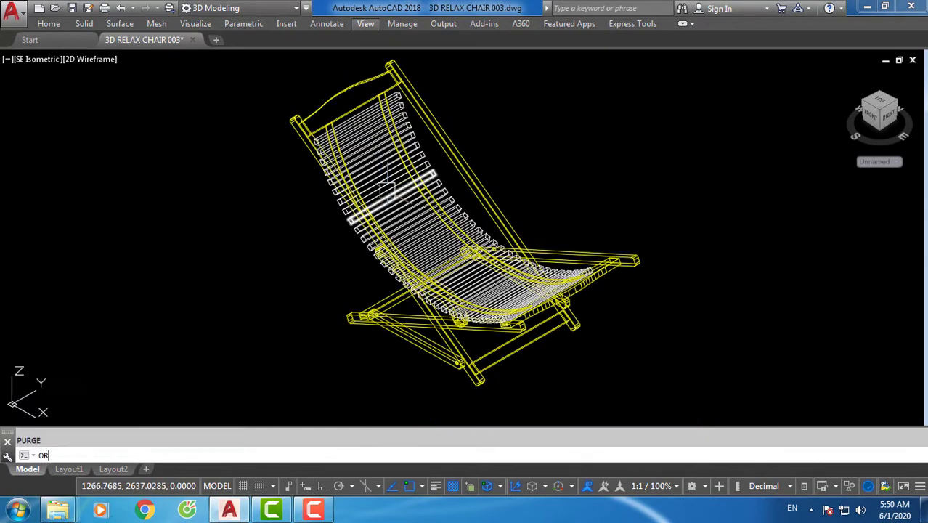
Step: Orbit the wireframe chair from a near-front view round to its right-front side
type("BIT")
key("Return")
mouse_move(363, 249)
left_mouse_down()
mouse_move(424, 250)
mouse_move(403, 243)
left_mouse_up()
left_click_drag(495, 257, 407, 255)
left_click_drag(460, 236, 432, 267)
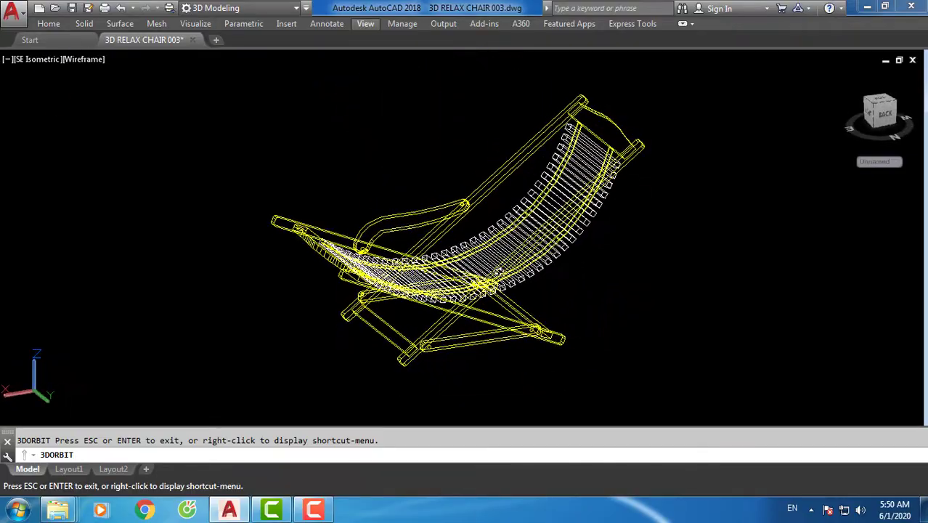
mouse_move(507, 268)
left_mouse_down()
mouse_move(489, 280)
mouse_move(483, 328)
mouse_move(479, 319)
left_mouse_up()
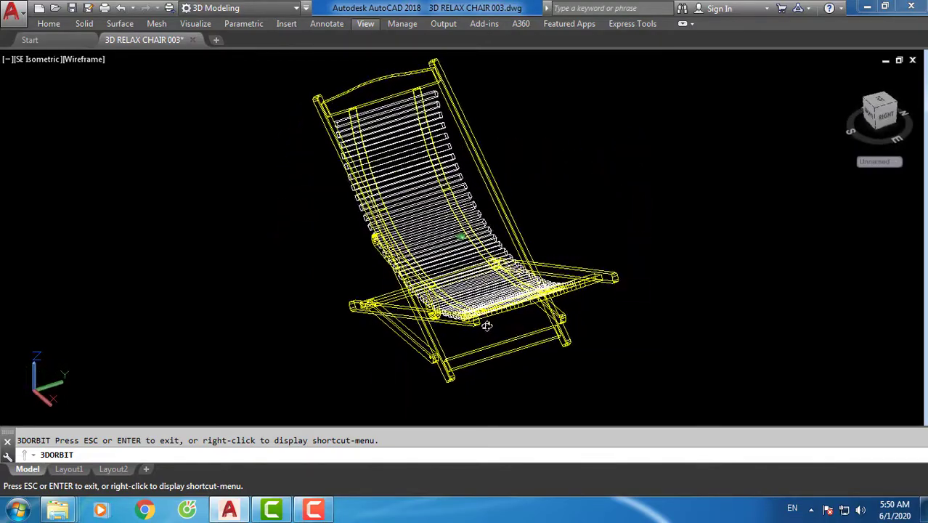
Step: Shade the chair in Conceptual style (after trying Realistic) and set the SE Isometric view
key("Escape")
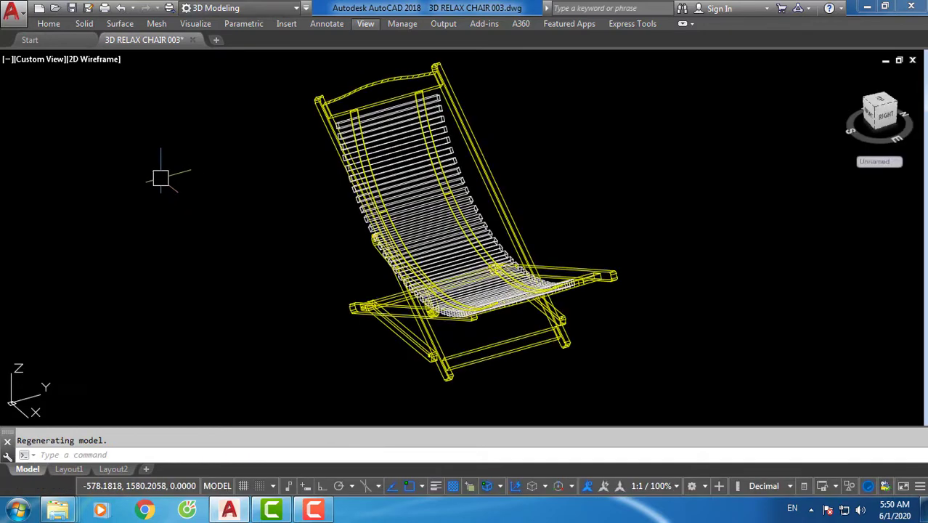
left_click(93, 62)
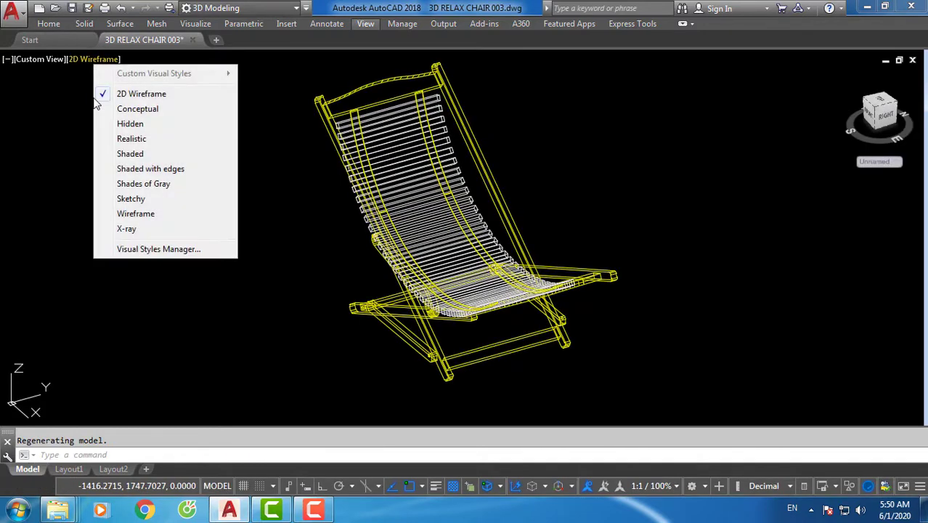
left_click(133, 140)
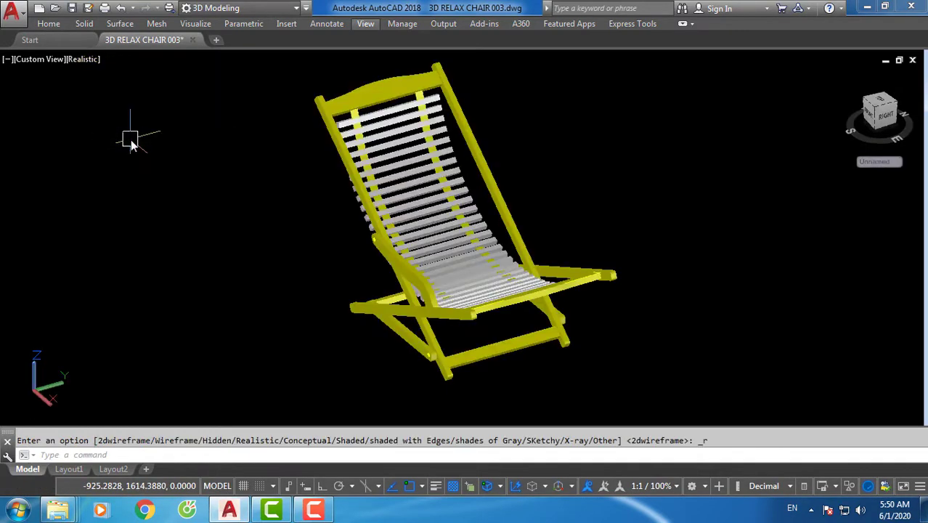
left_click(75, 58)
left_click(110, 107)
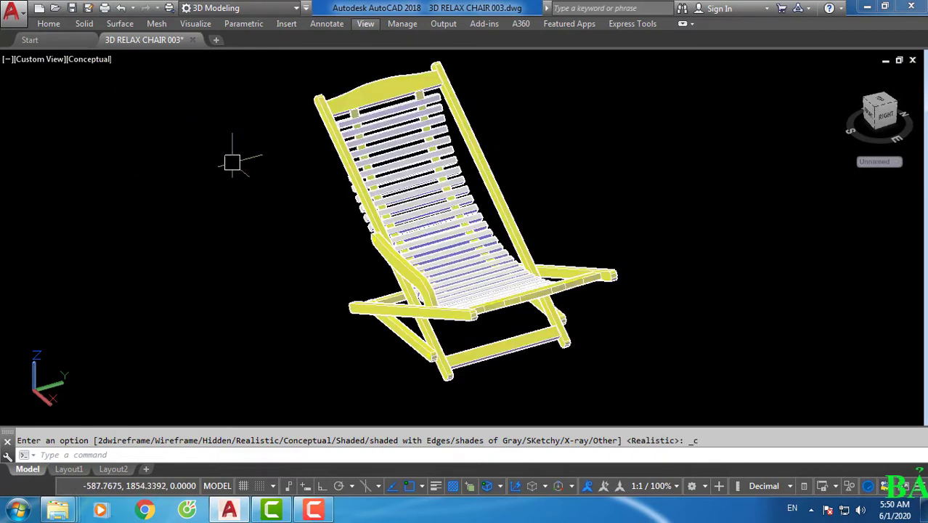
left_click(33, 57)
left_click(72, 199)
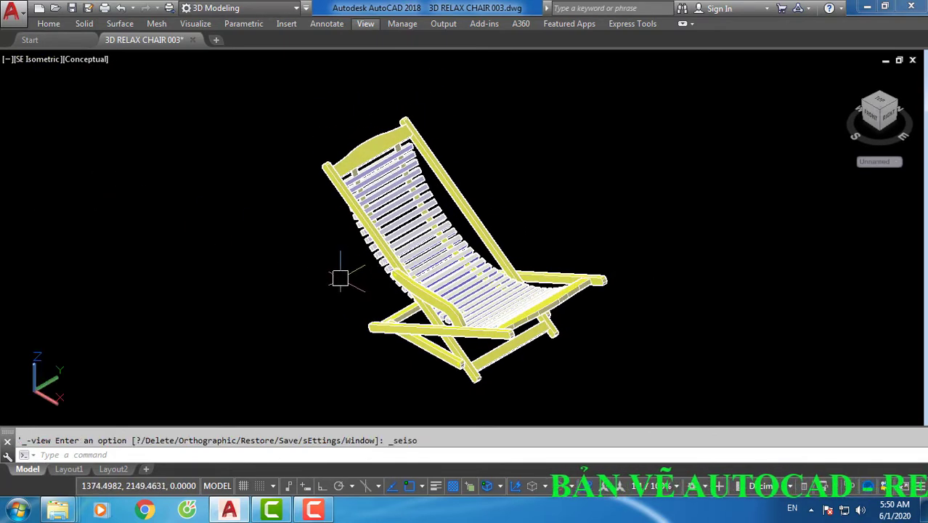
Step: Pan the view so the chair sits toward the left of the drawing area
type("p")
key("Return")
left_click_drag(386, 283, 123, 271)
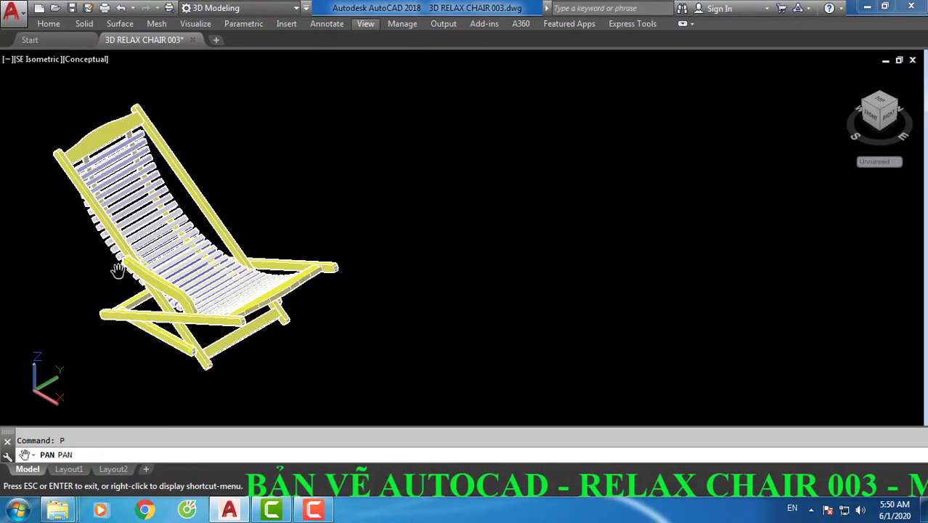
key("Escape")
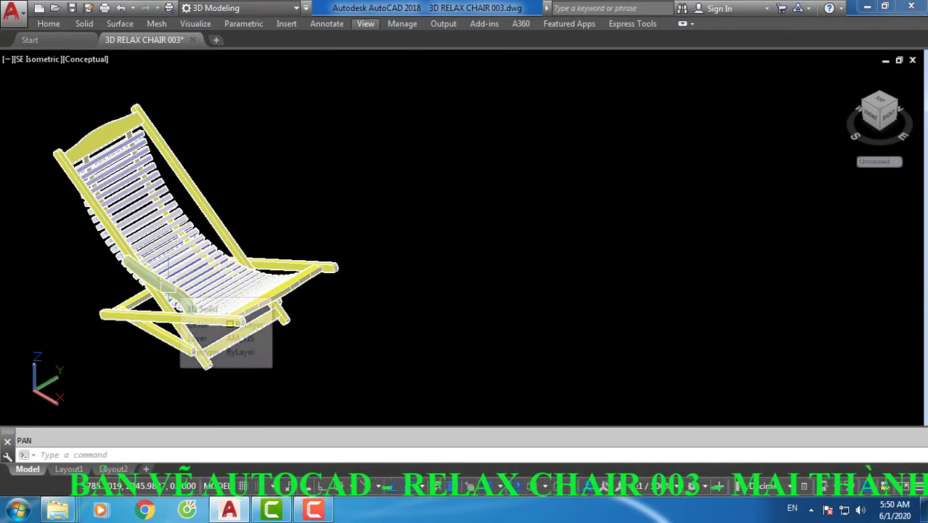
Step: Turn the ViewCube off with NAVVCUBE
type("NAVVCUBE")
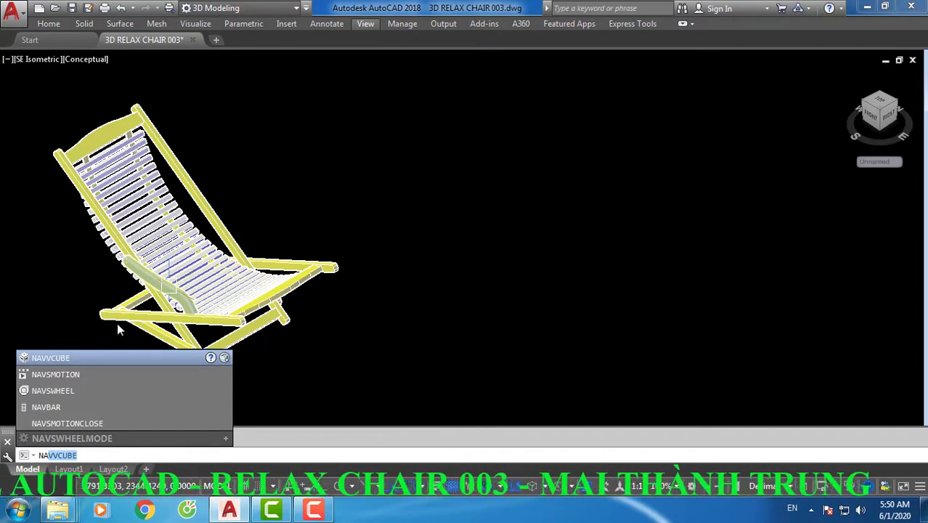
key("Return")
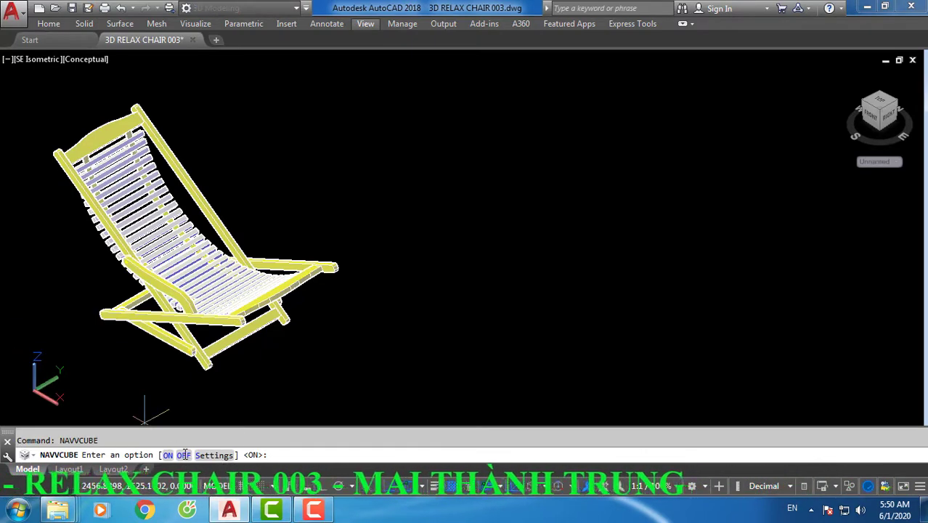
left_click(183, 455)
Step: Set the UCS icon to the Noorigin option with UCSICON
type("U")
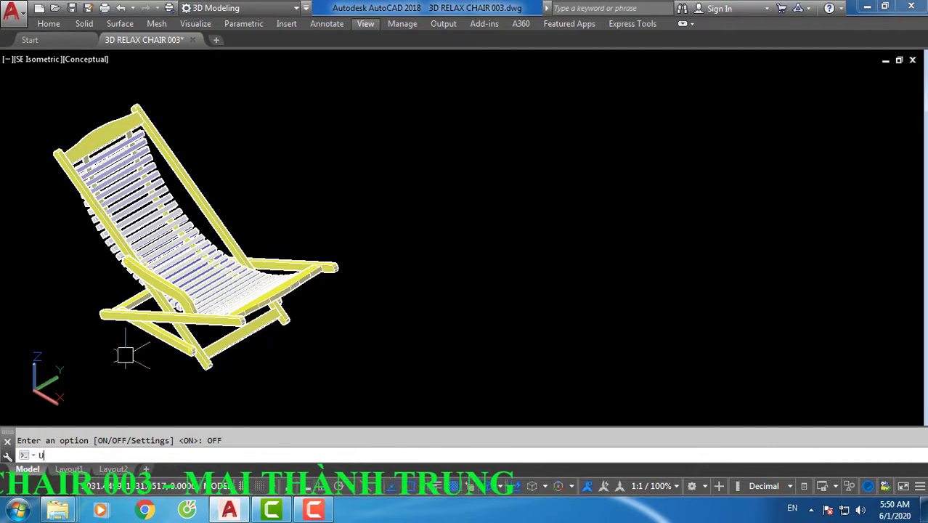
type("NI")
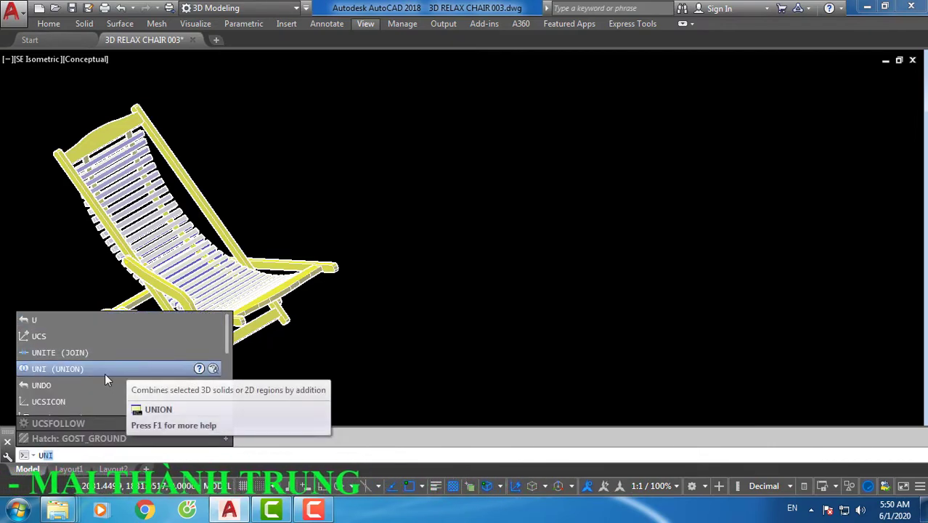
key("BackSpace")
key("BackSpace")
key("BackSpace")
type("ÚC")
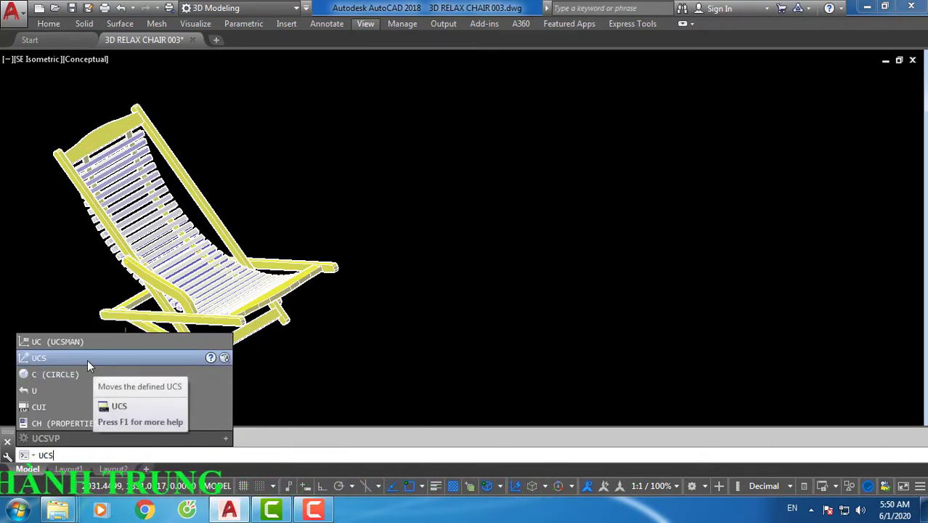
type("S")
left_click(56, 350)
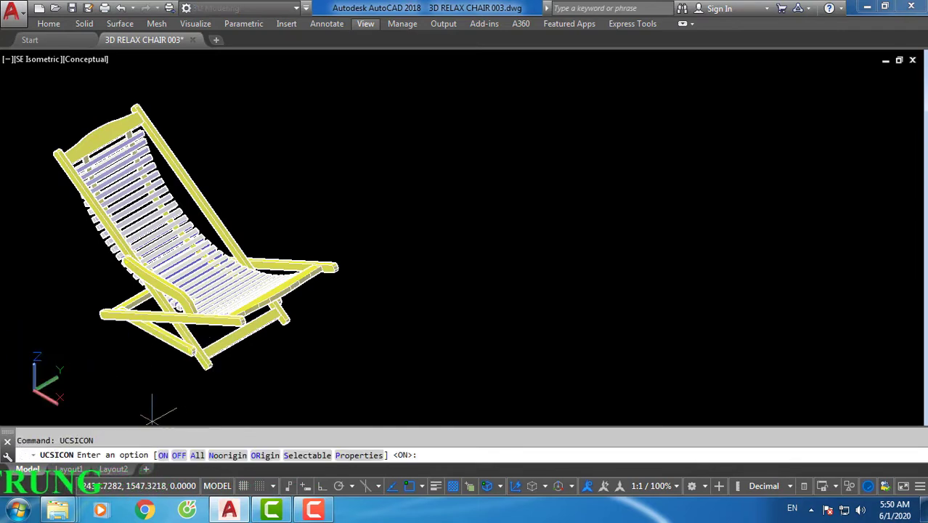
type("N")
key("Return")
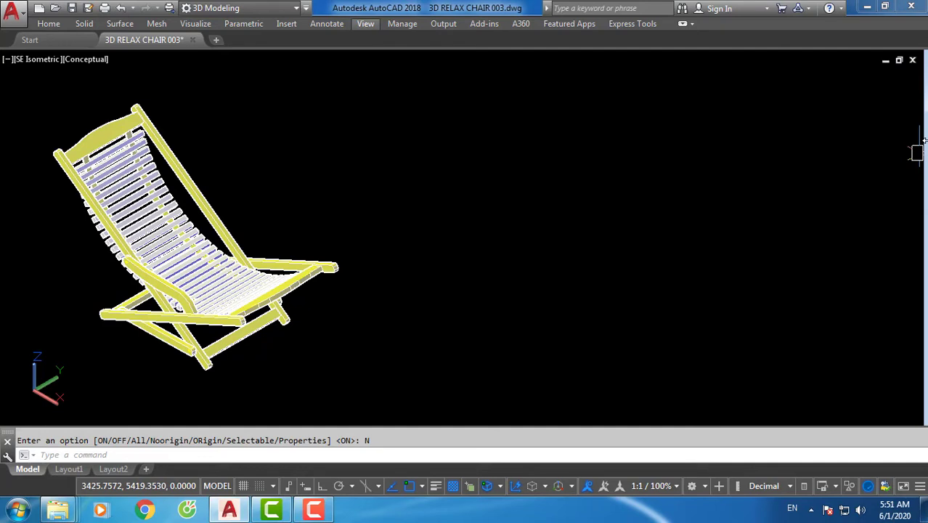
left_click(315, 509)
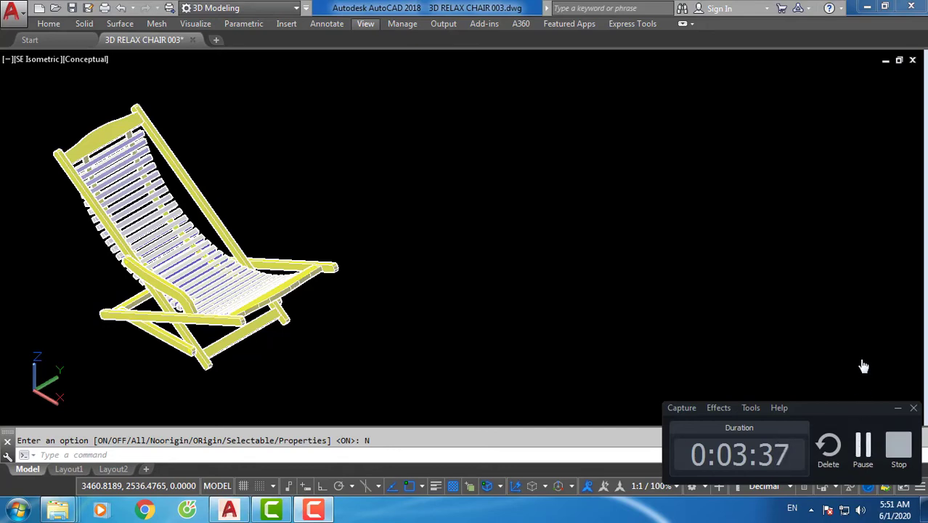
left_click(897, 443)
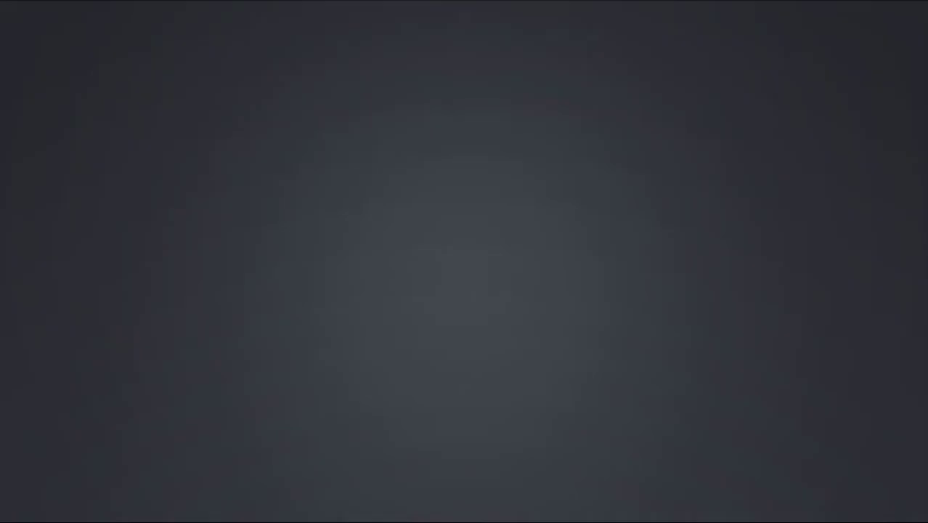